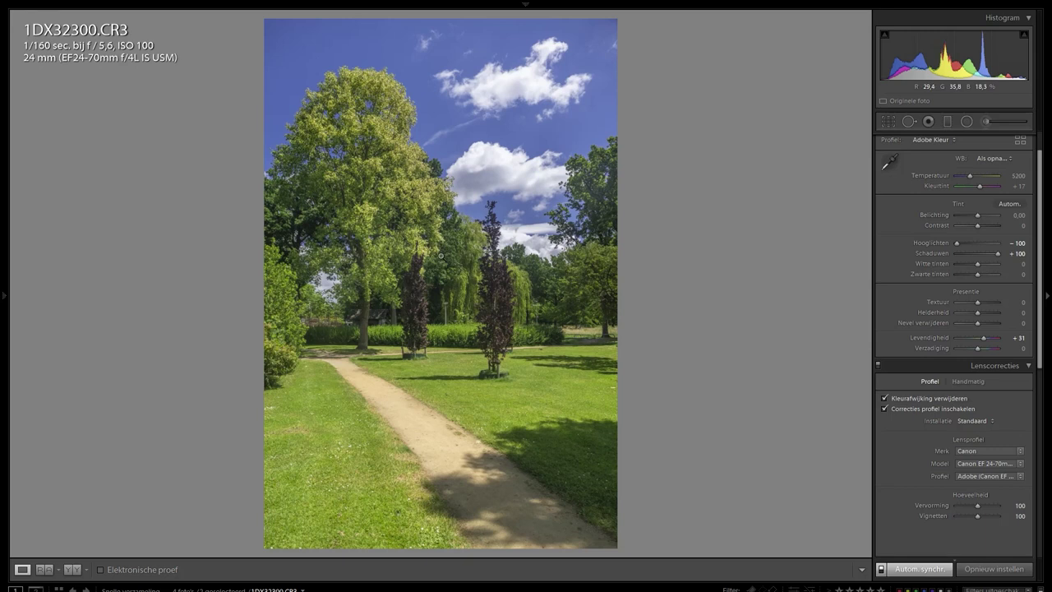
- Check park photo 1DX32300.CR3 against its unedited version and with its existing graduated filter switched off and on
key(backslash)
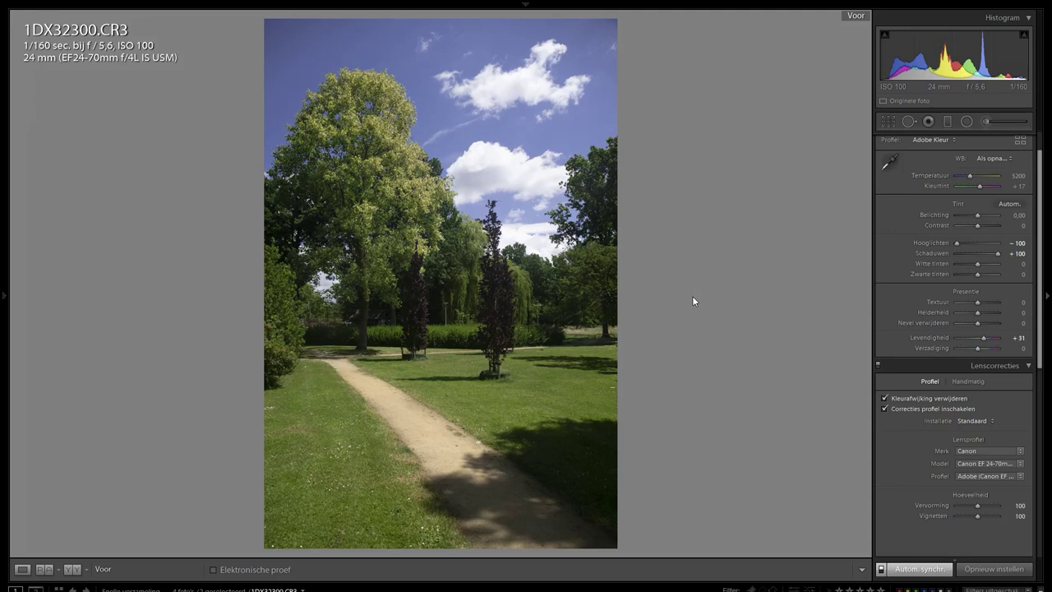
key(backslash)
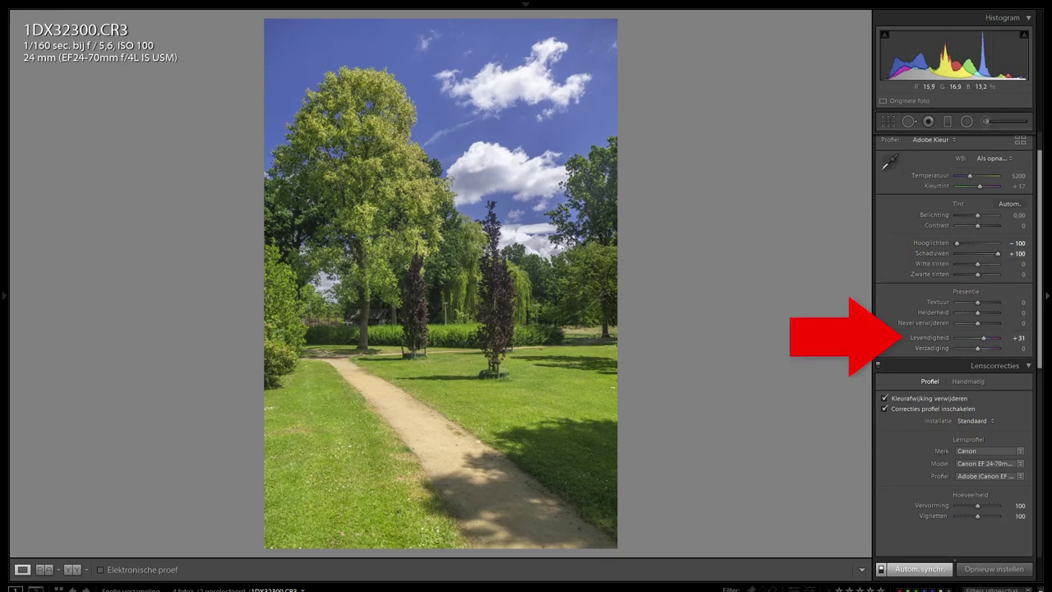
click(947, 121)
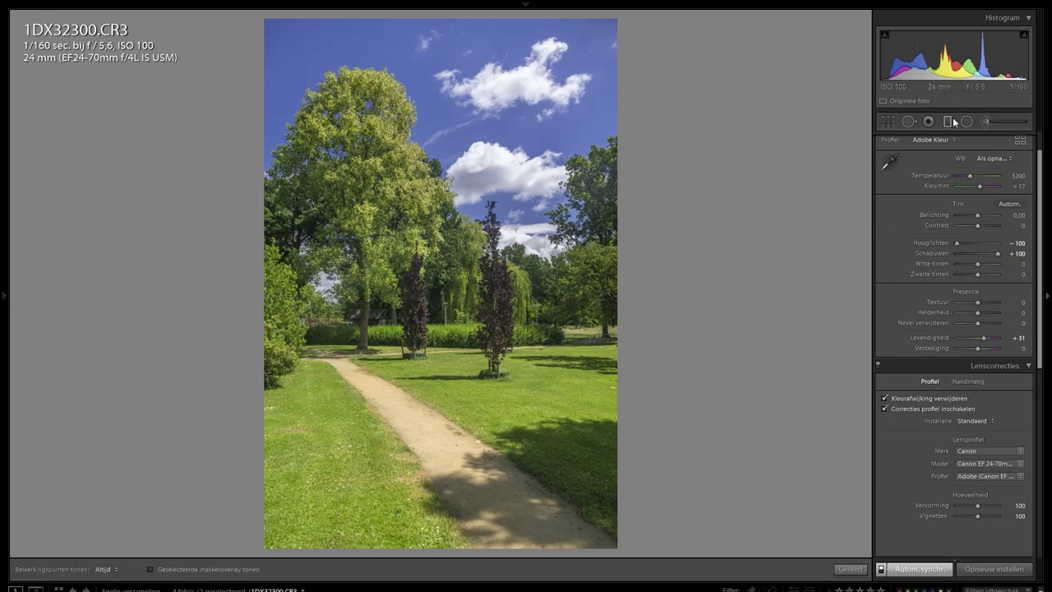
drag(450, 264, 424, 315)
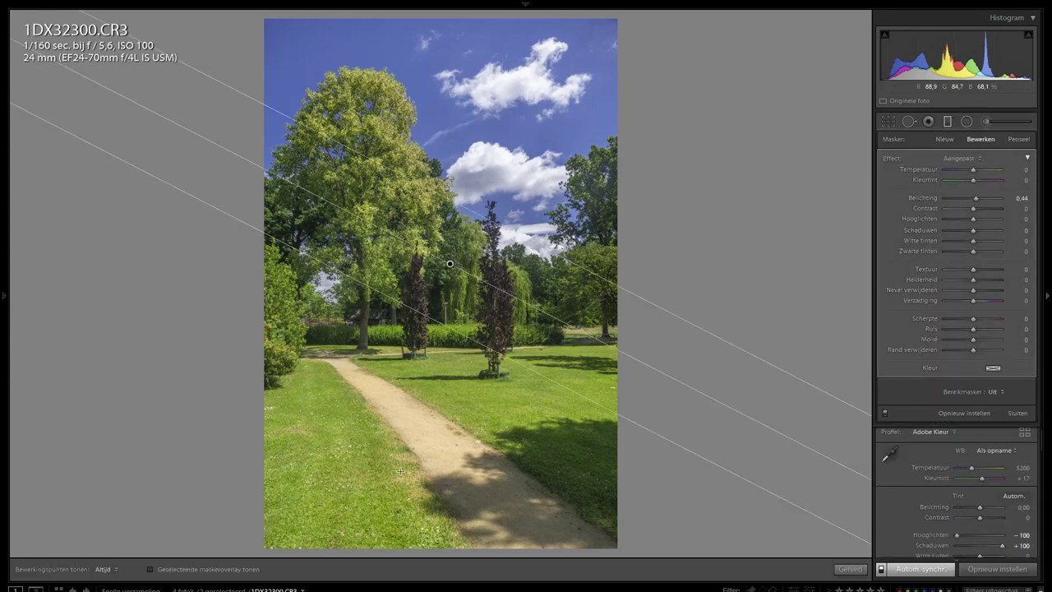
click(886, 414)
click(886, 413)
click(950, 122)
click(949, 122)
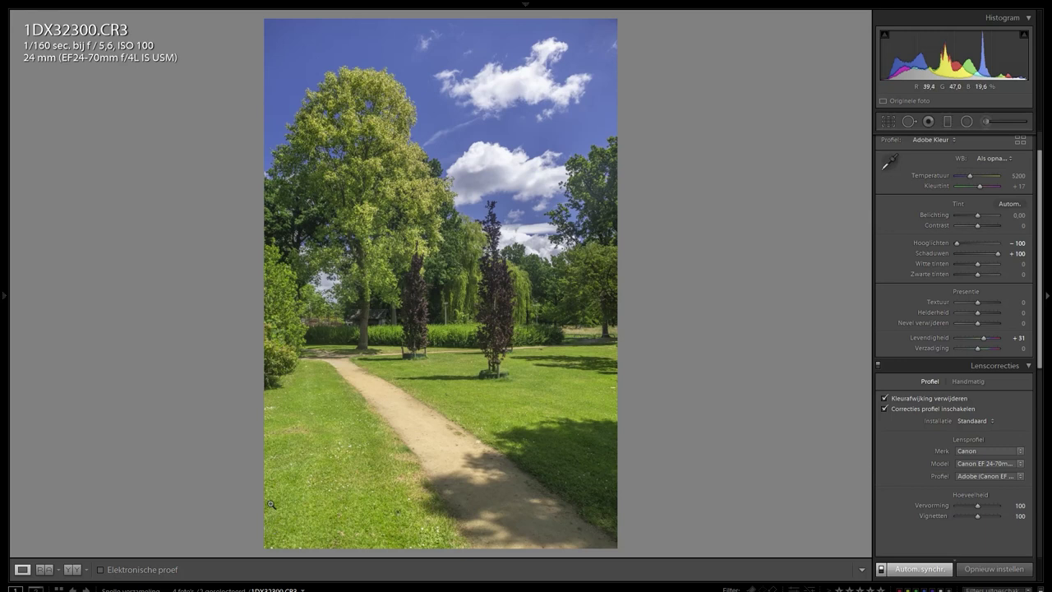
- Compare 1DX32300.CR3 and 1DX32301.CR3 side by side at 1:1 zoom, examining the clouds and blue sky
key(c)
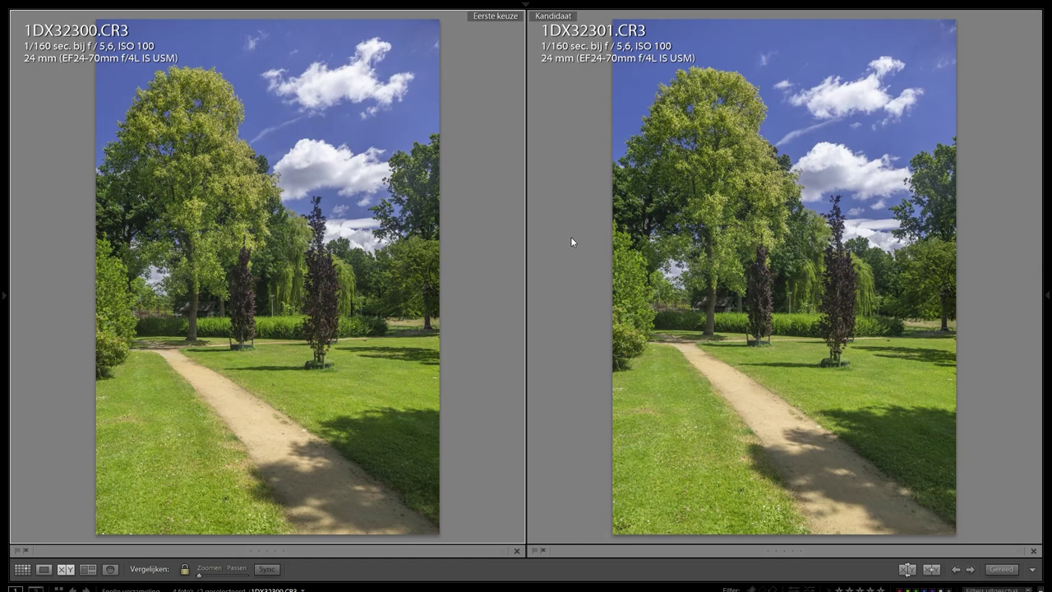
click(308, 149)
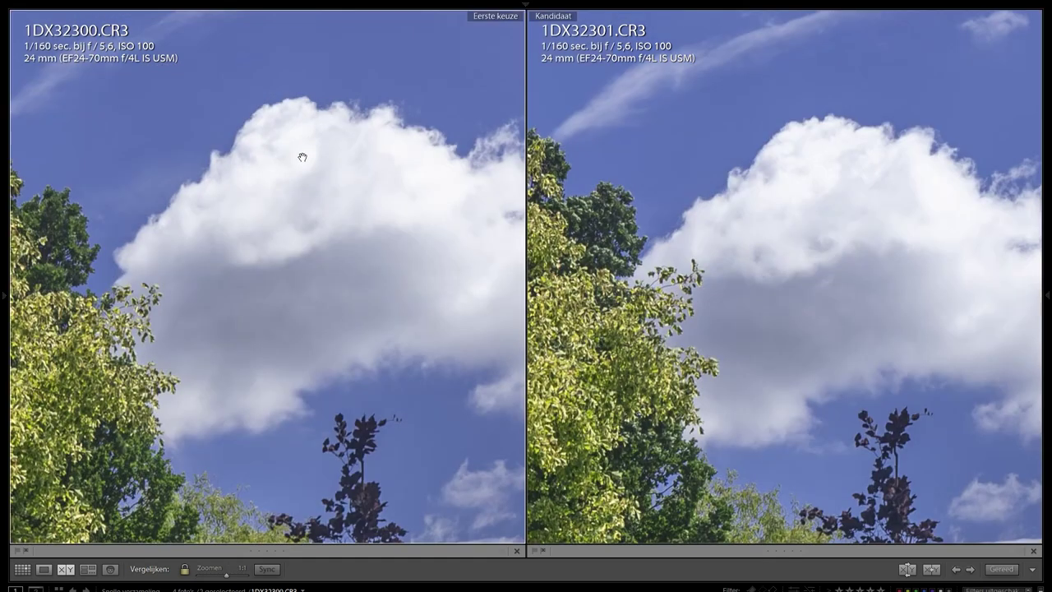
drag(172, 320, 340, 334)
drag(153, 335, 324, 323)
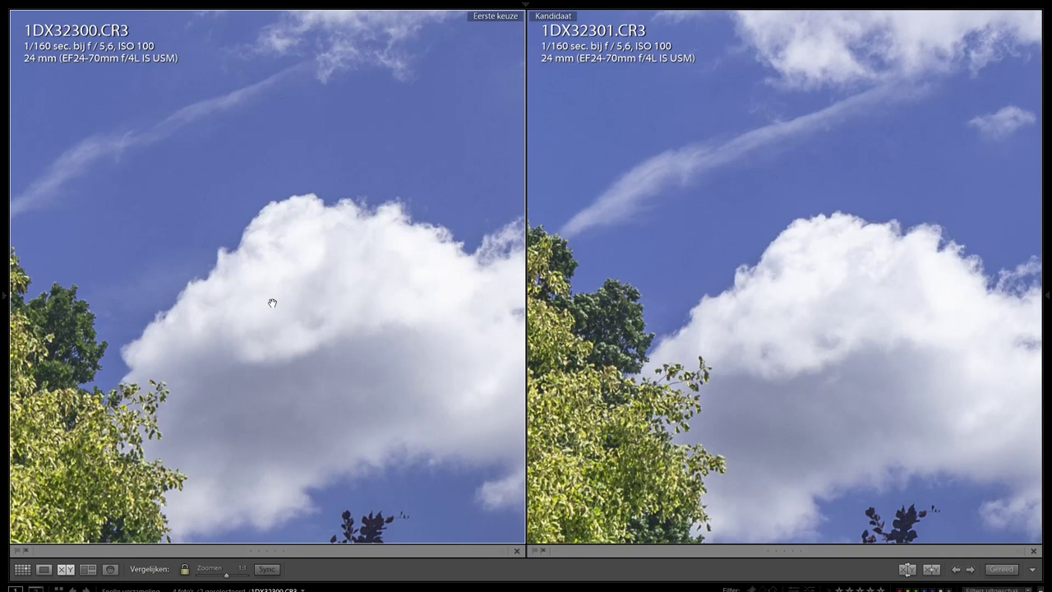
drag(287, 317, 294, 251)
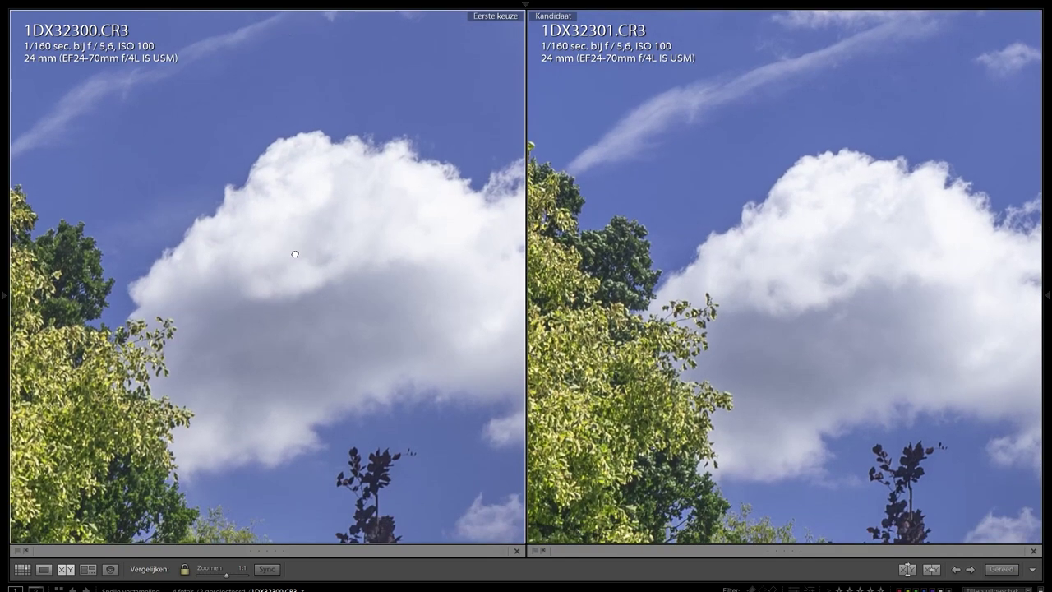
drag(377, 188, 249, 129)
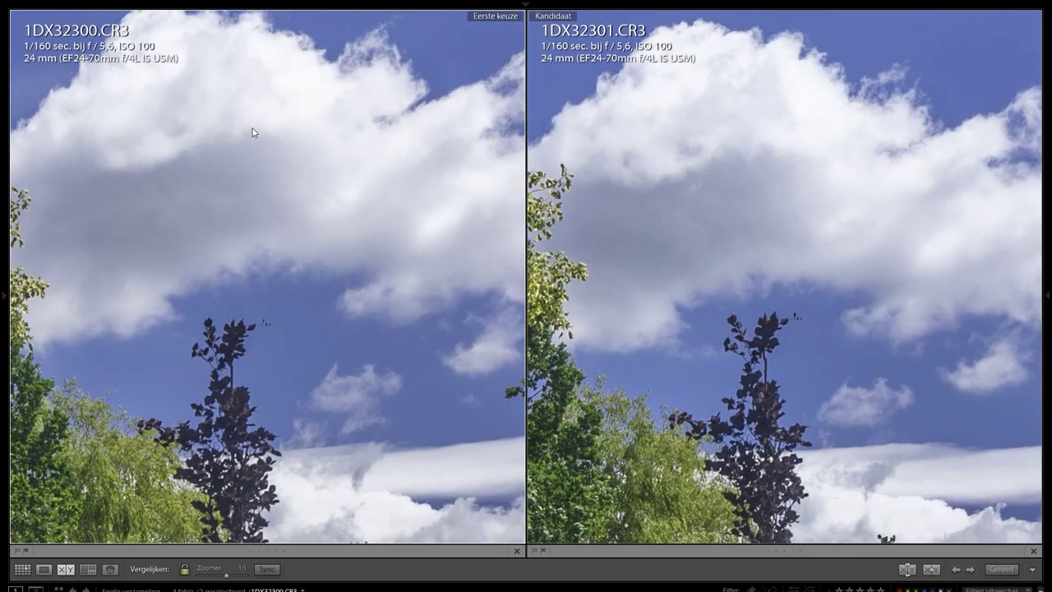
drag(403, 244, 371, 458)
drag(337, 152, 315, 252)
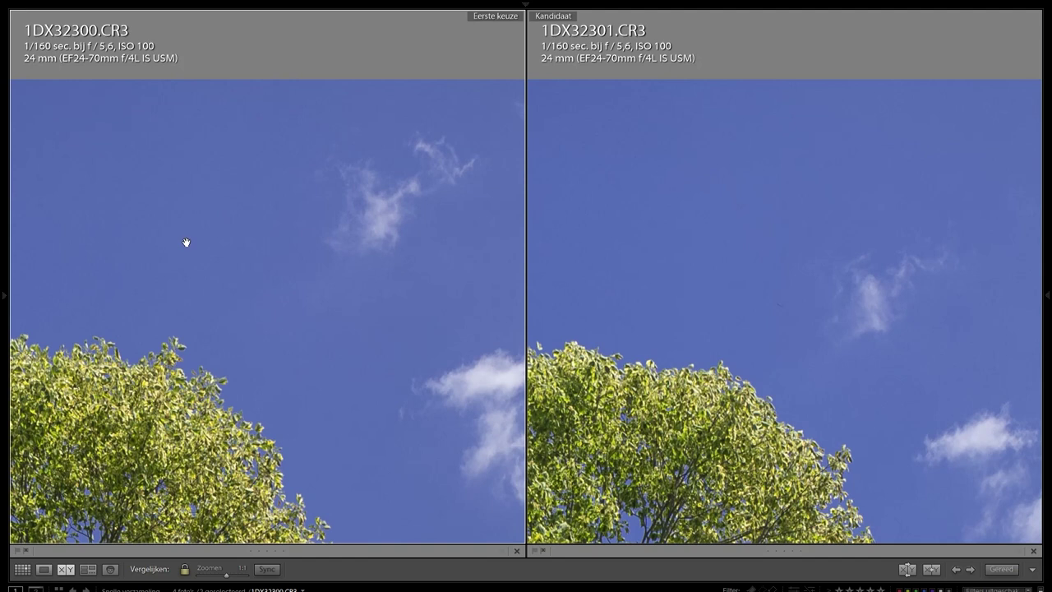
- Examine the treetops, shaded trees, hedge and lawn in both park photos at 1:1 zoom
drag(209, 246, 299, 205)
drag(383, 315, 312, 251)
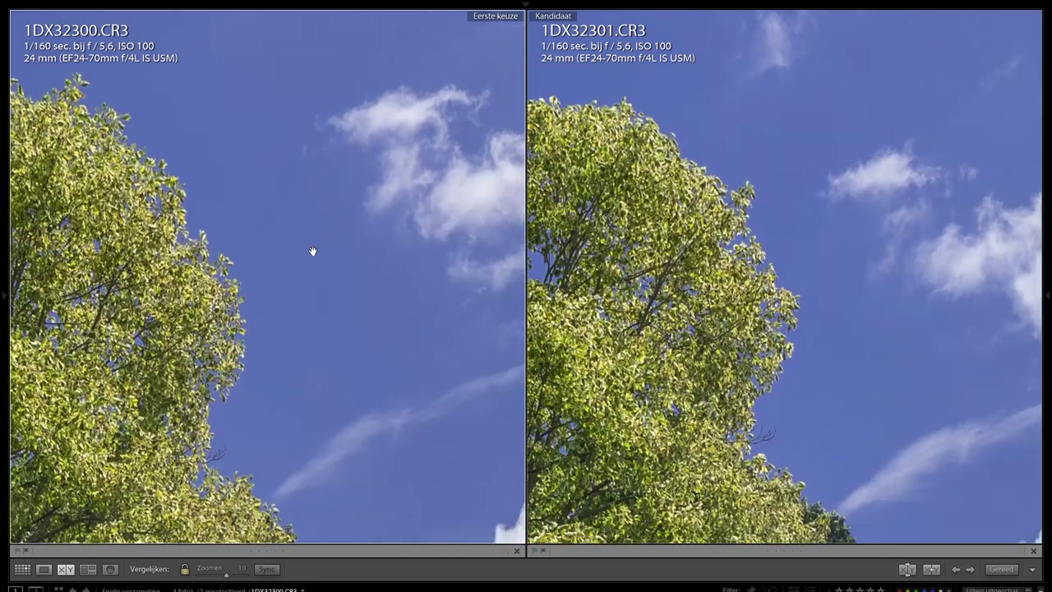
drag(219, 409, 277, 236)
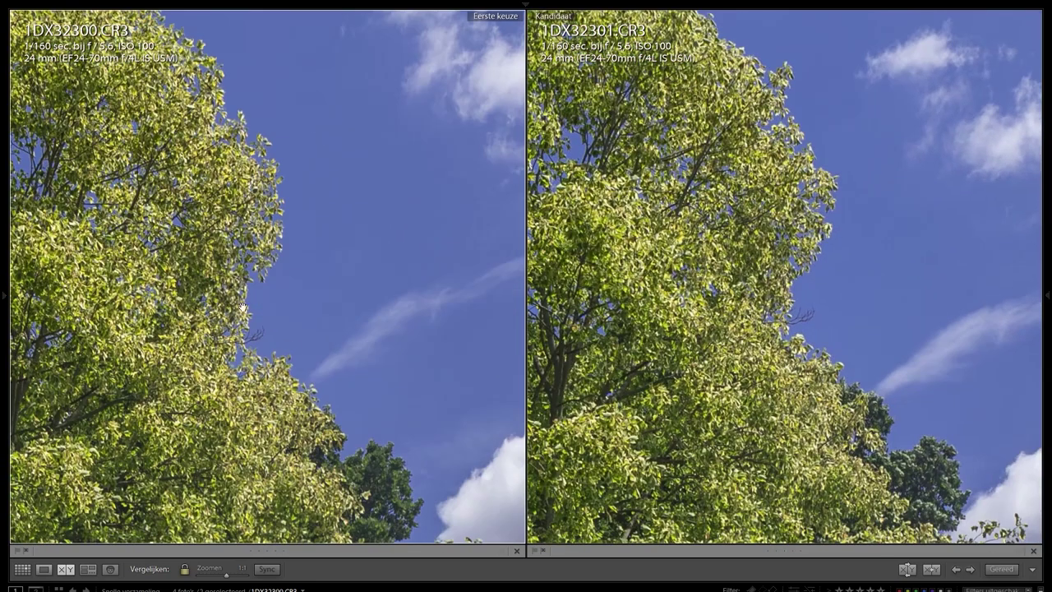
drag(333, 418, 333, 353)
drag(418, 420, 361, 82)
drag(387, 276, 380, 202)
drag(405, 411, 367, 179)
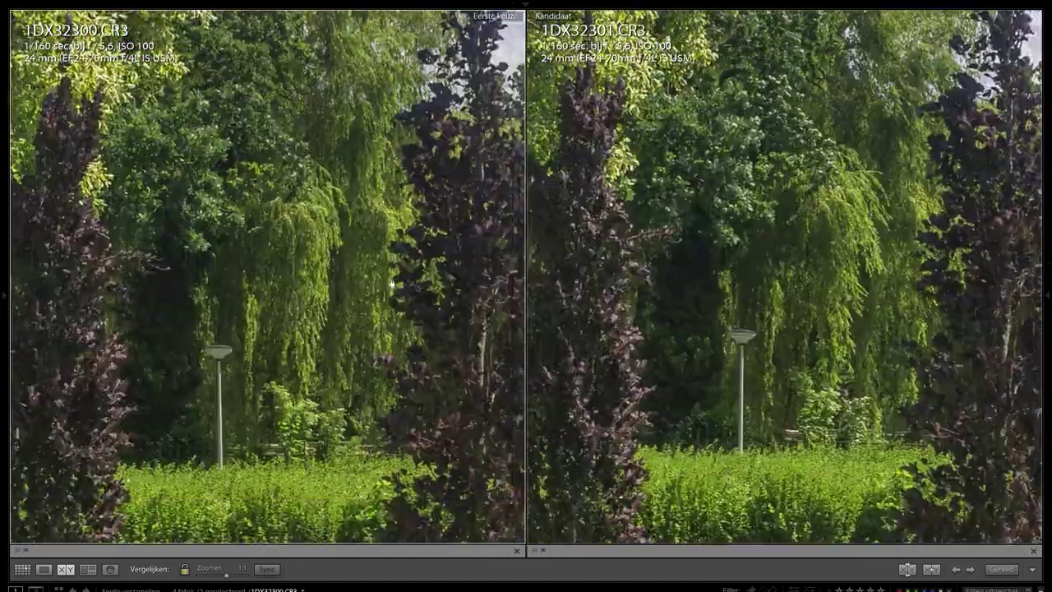
drag(312, 460, 263, 293)
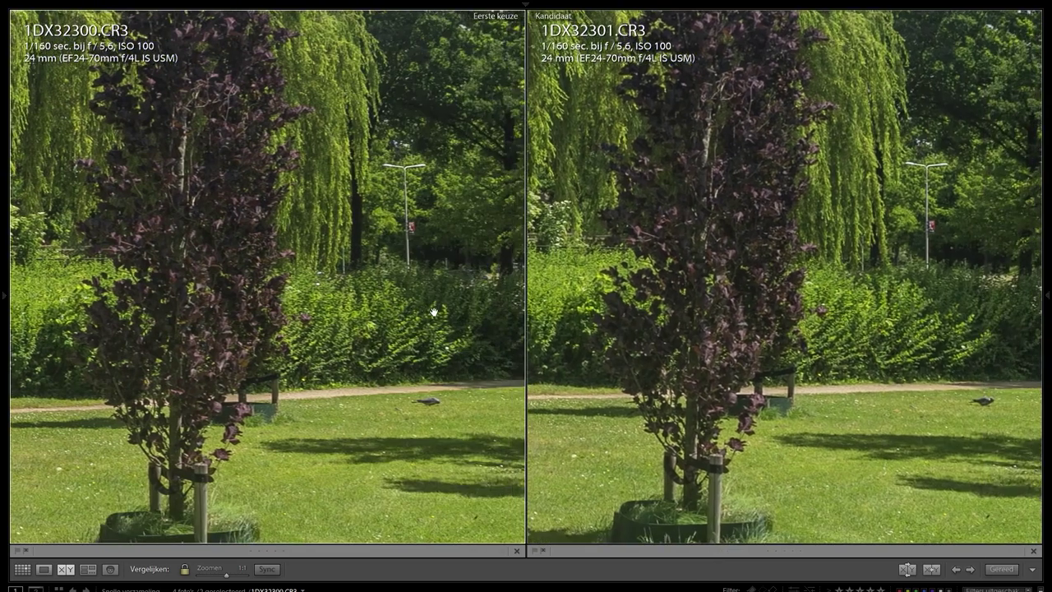
drag(423, 309, 268, 263)
drag(384, 325, 224, 472)
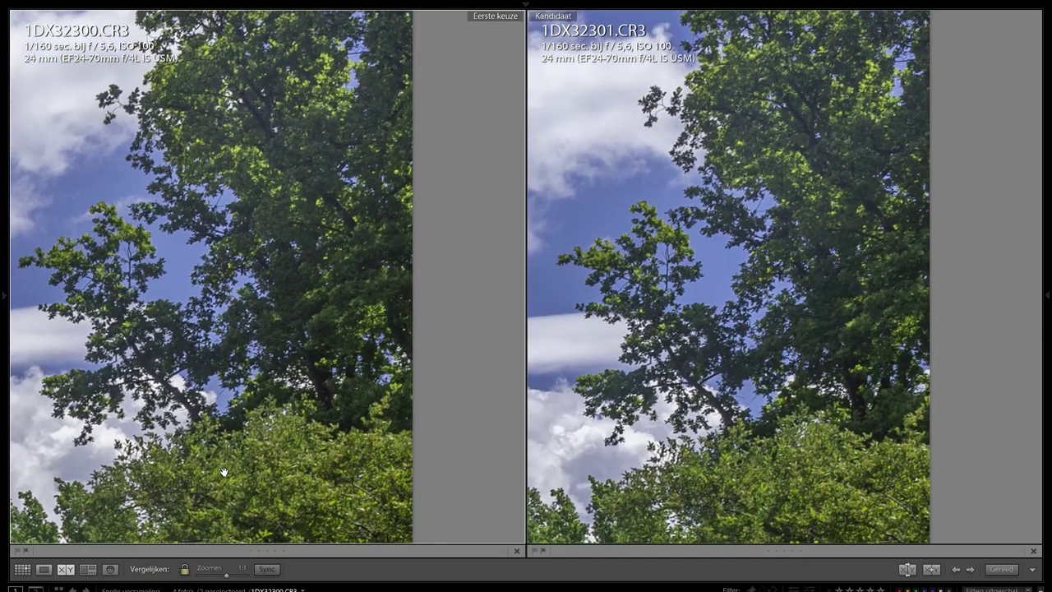
click(191, 432)
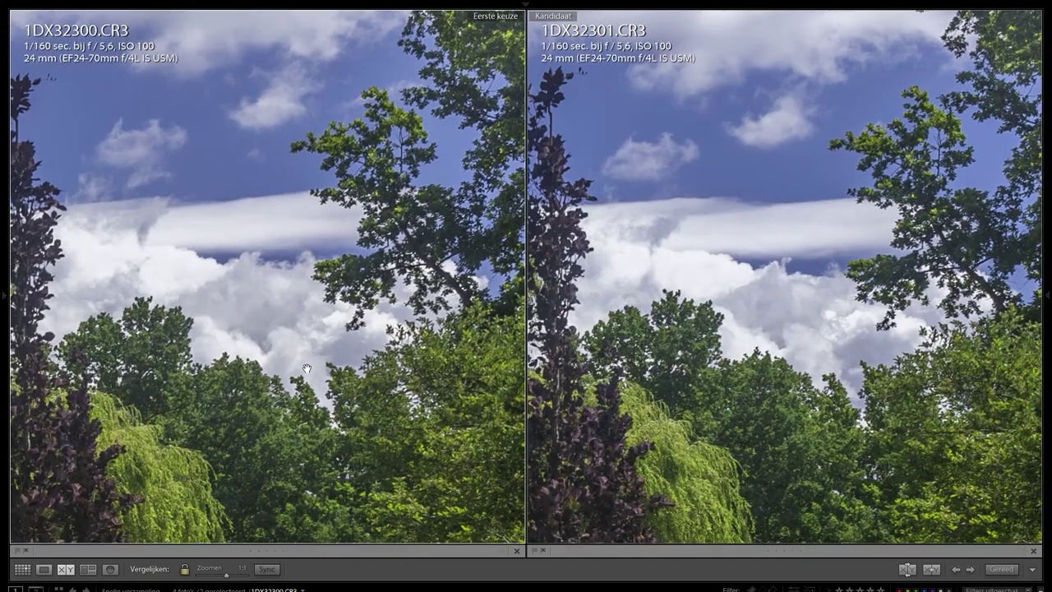
- Enlarge both park photos to 3:1 and compare the detail in the green foliage and the dark red trees
mouse_move(4, 301)
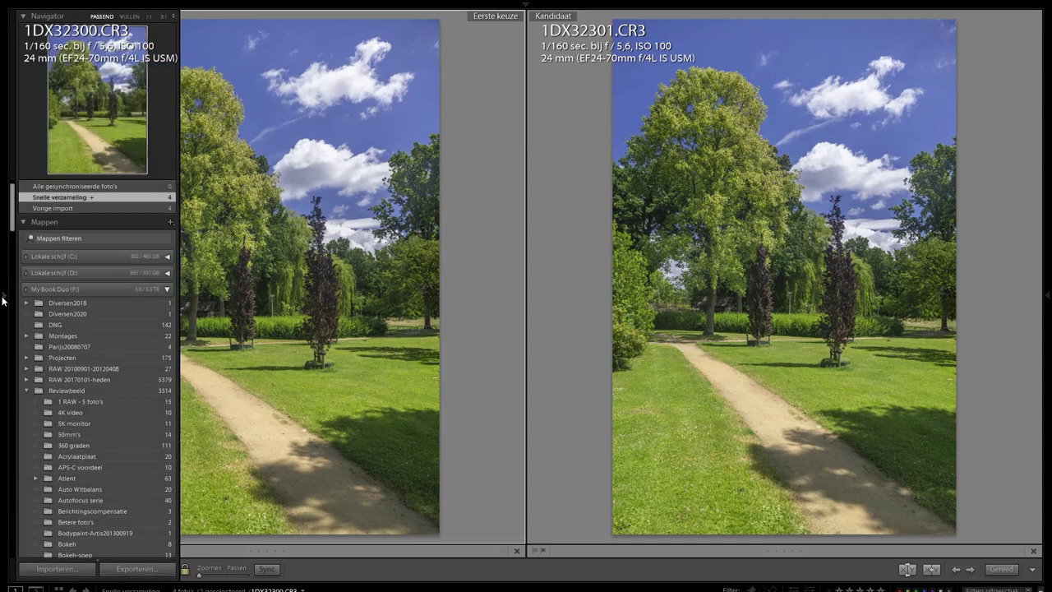
click(161, 17)
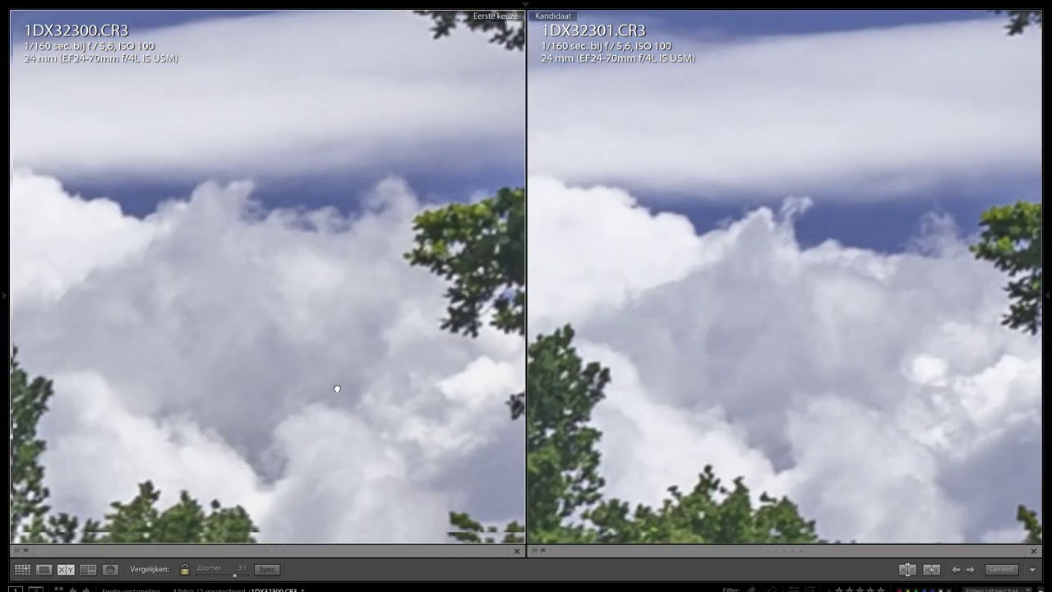
drag(336, 388, 378, 142)
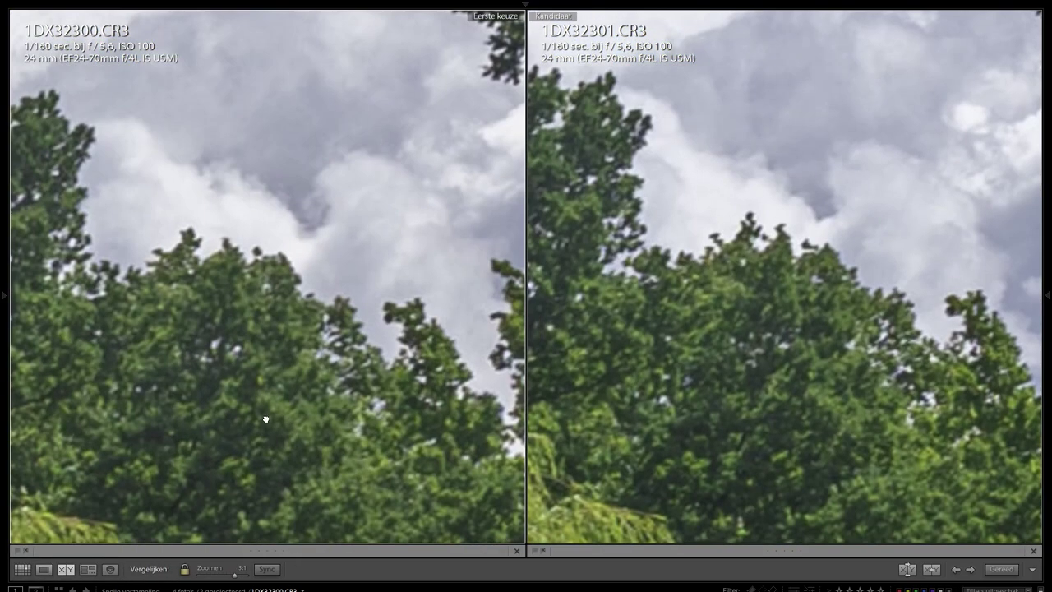
drag(265, 419, 301, 239)
drag(186, 426, 342, 254)
drag(152, 329, 396, 262)
drag(194, 348, 372, 209)
drag(330, 426, 314, 218)
drag(320, 461, 127, 242)
drag(235, 172, 336, 243)
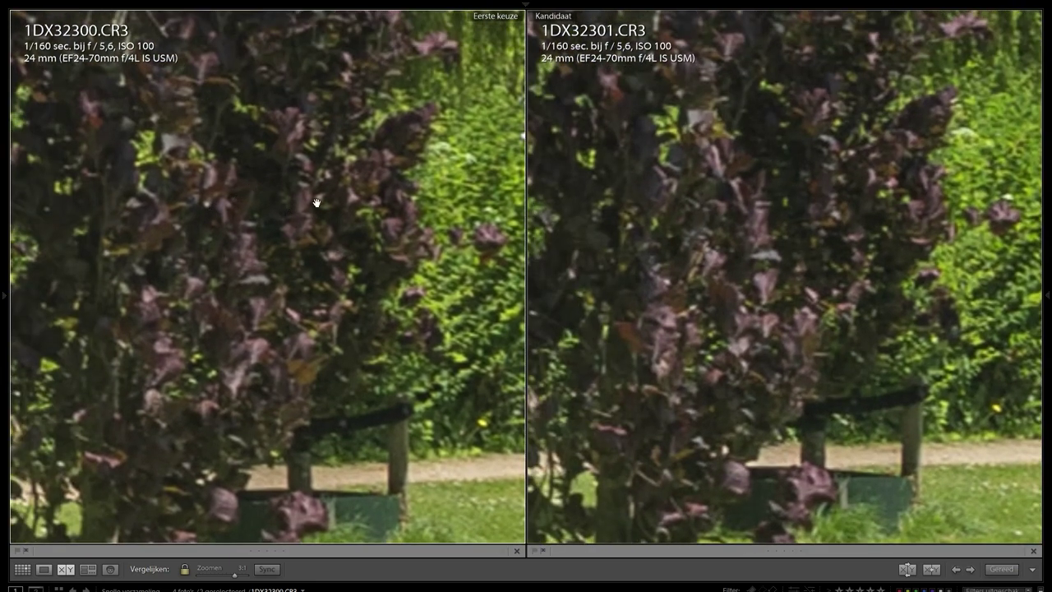
drag(408, 191, 334, 181)
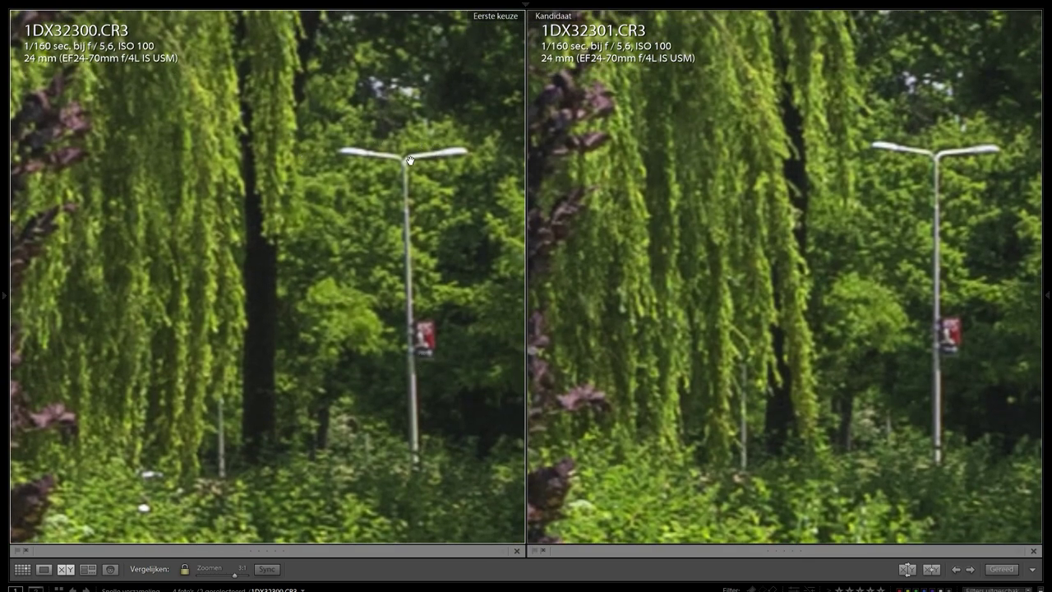
- Compare both park photos at 3:1 from the street lamp up to the clouds, finishing with the whole images in view
drag(448, 123, 311, 369)
drag(364, 157, 253, 431)
drag(396, 152, 299, 446)
drag(326, 209, 341, 237)
drag(219, 258, 436, 291)
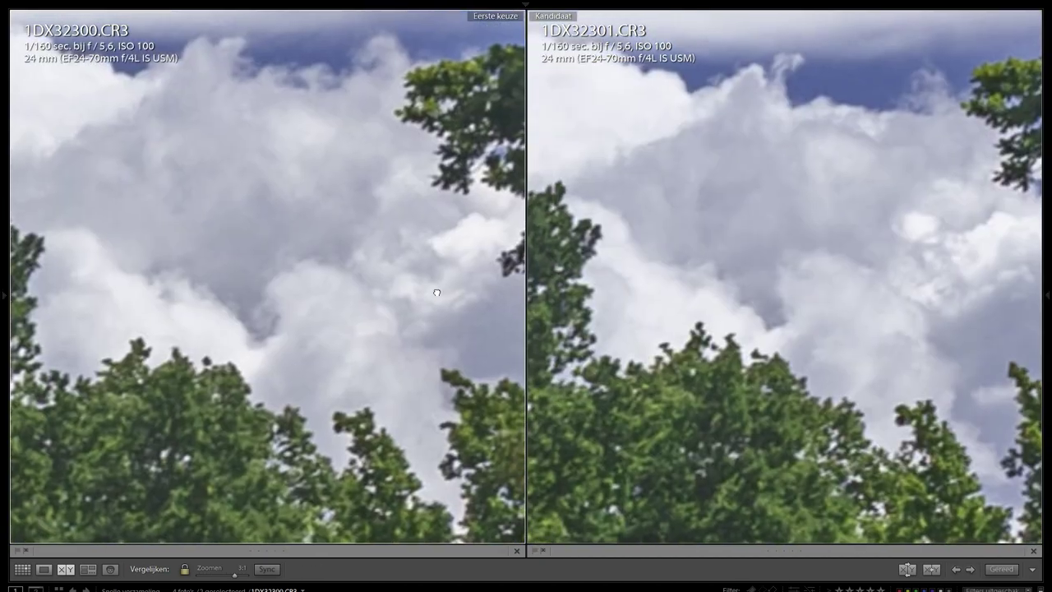
drag(233, 240, 356, 288)
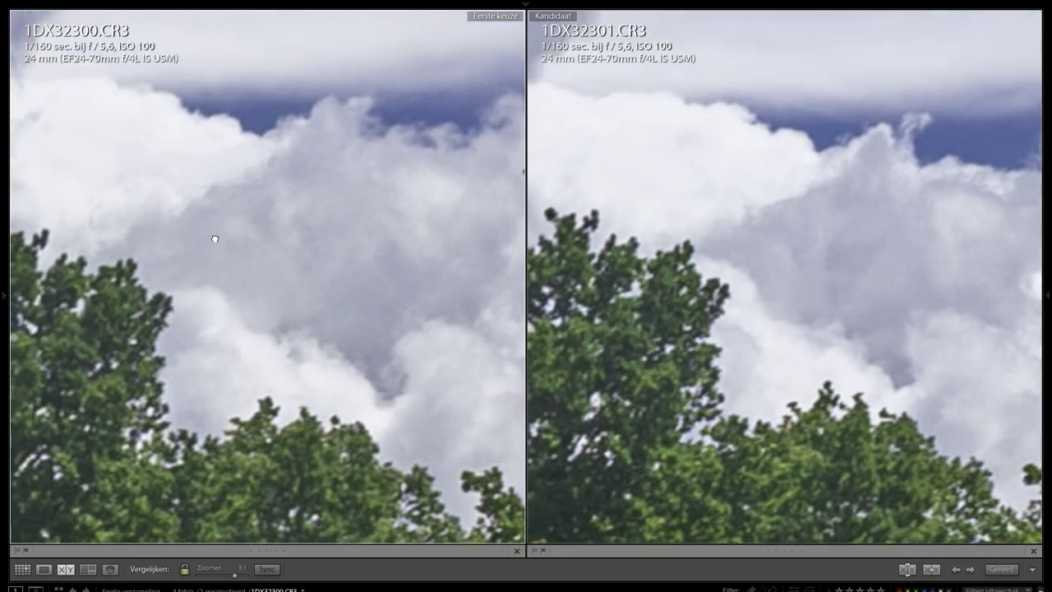
drag(216, 238, 221, 265)
click(212, 268)
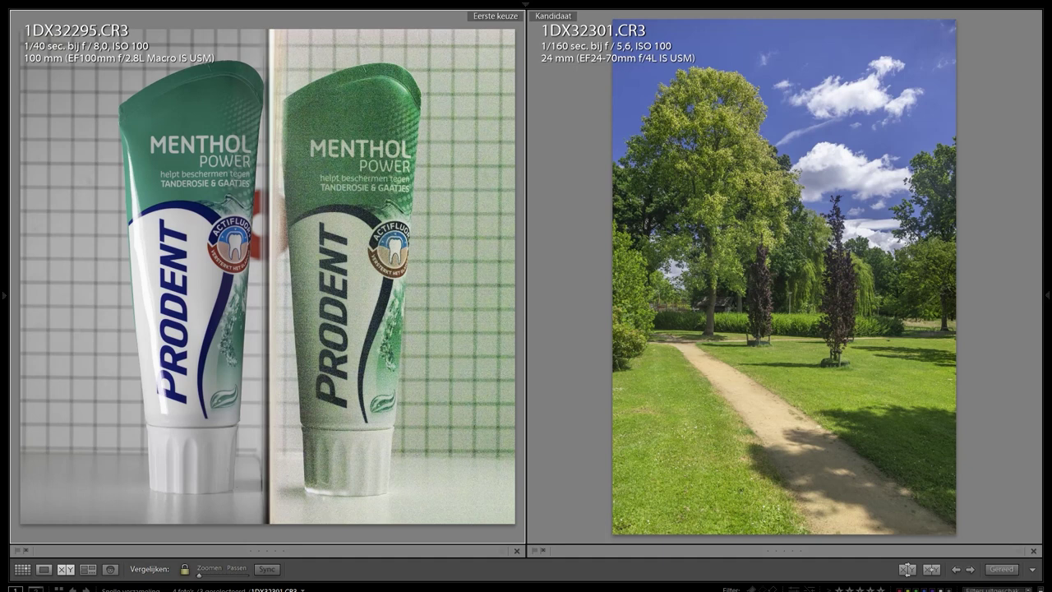
- Compare toothpaste photos 1DX32295.CR3 and 1DX32296.CR3 side by side, and view the unedited version of 1DX32295.CR3 in the Develop module
key(Left)
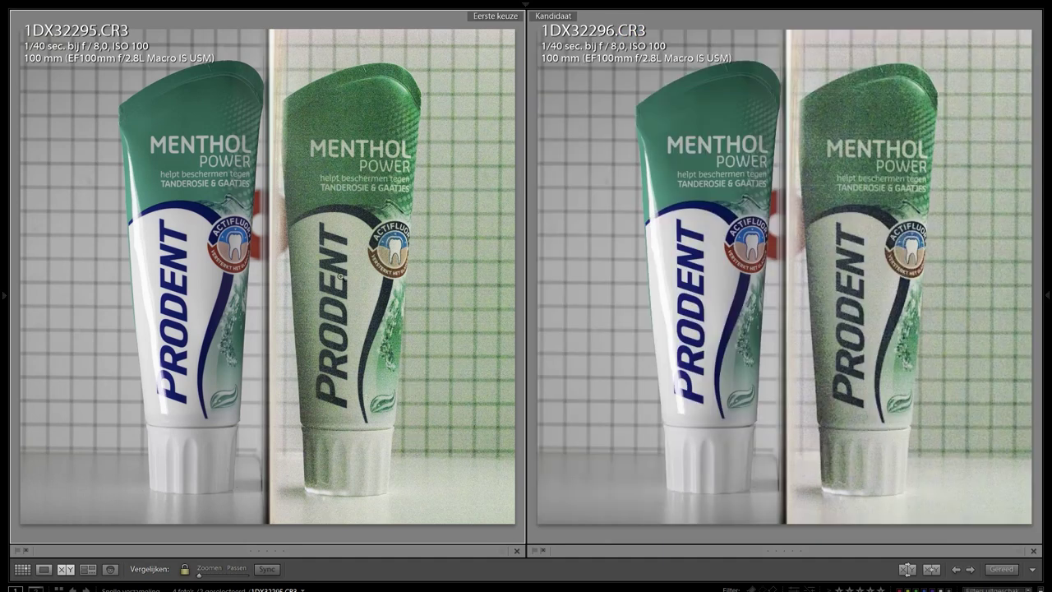
key(d)
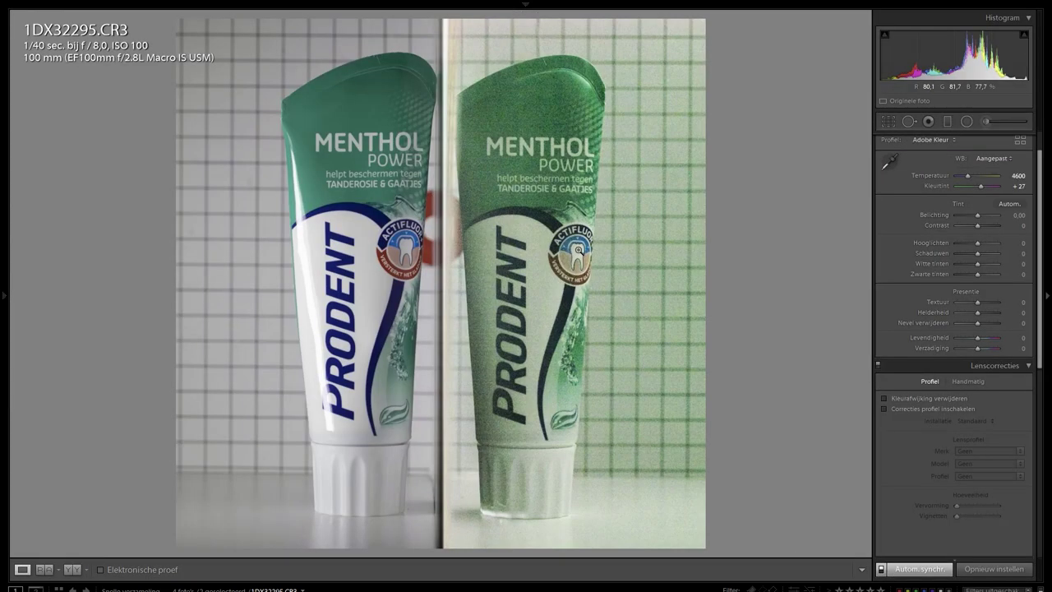
key(backslash)
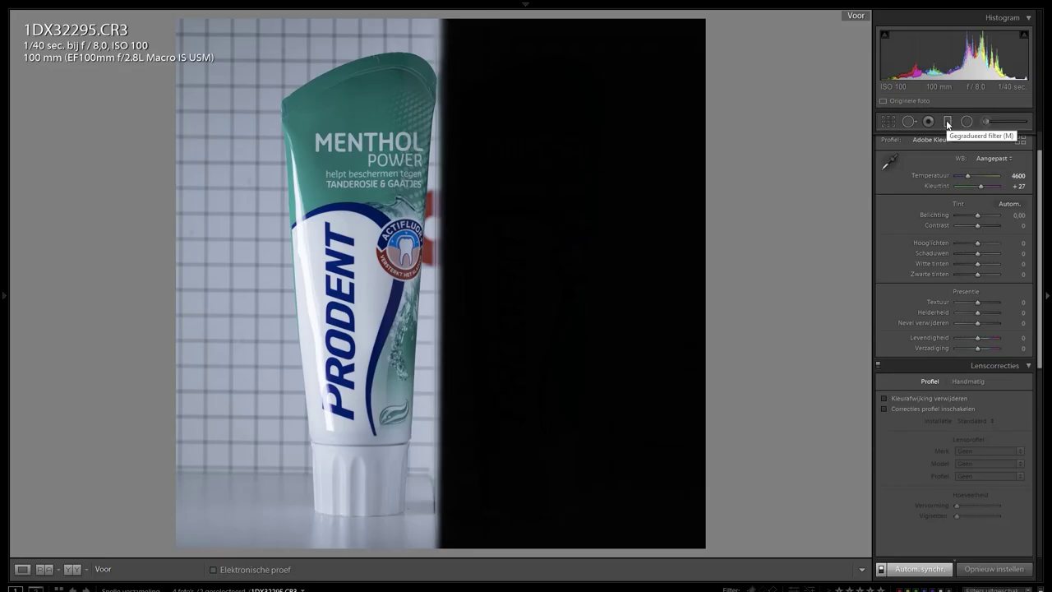
- Select the existing graduated filter on the toothpaste photo and check the dark half with the filter off and on
click(947, 122)
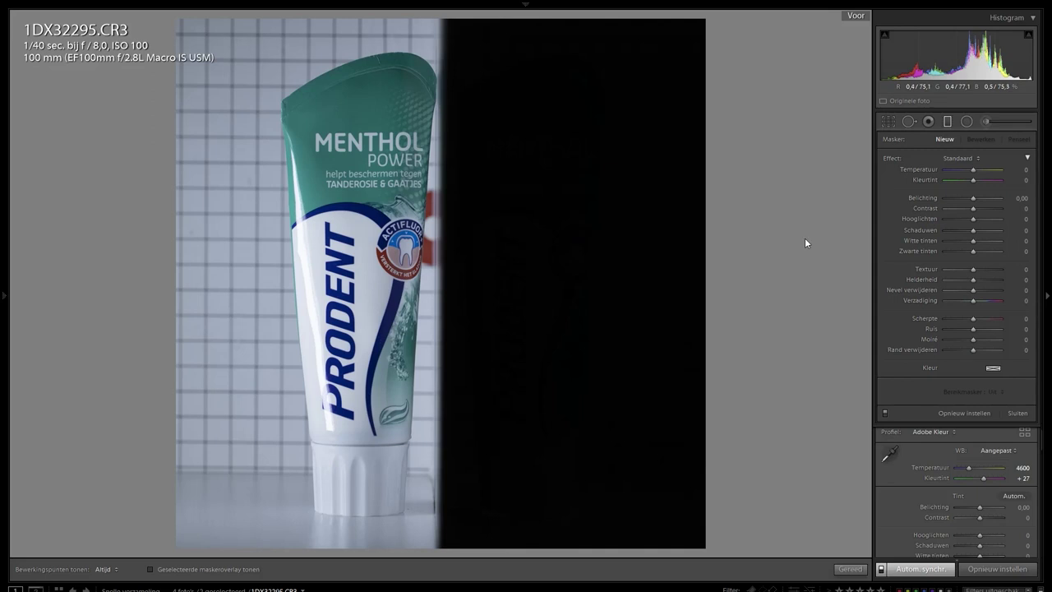
drag(444, 287, 437, 287)
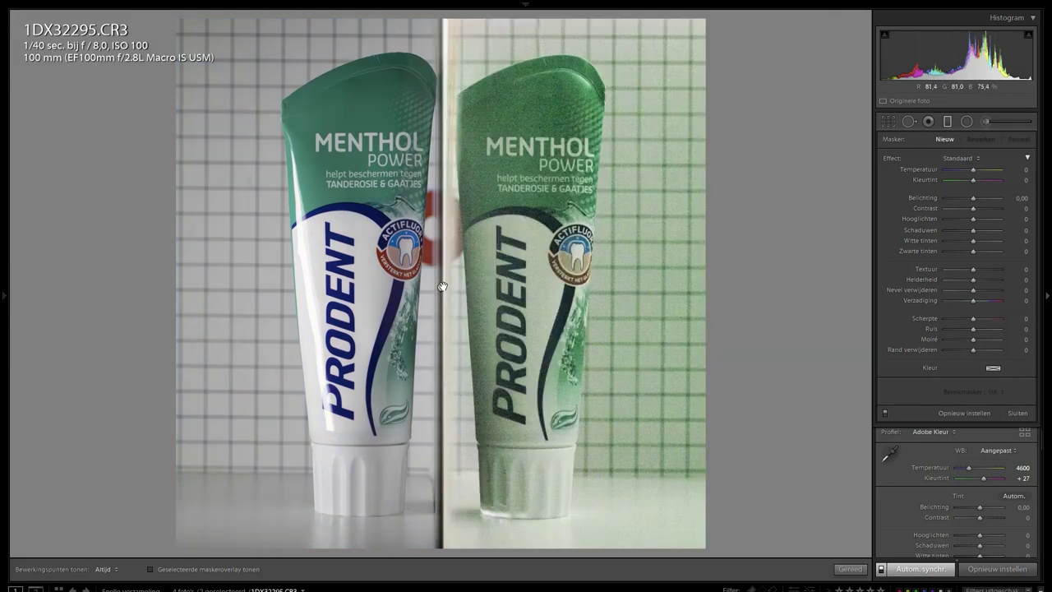
click(886, 414)
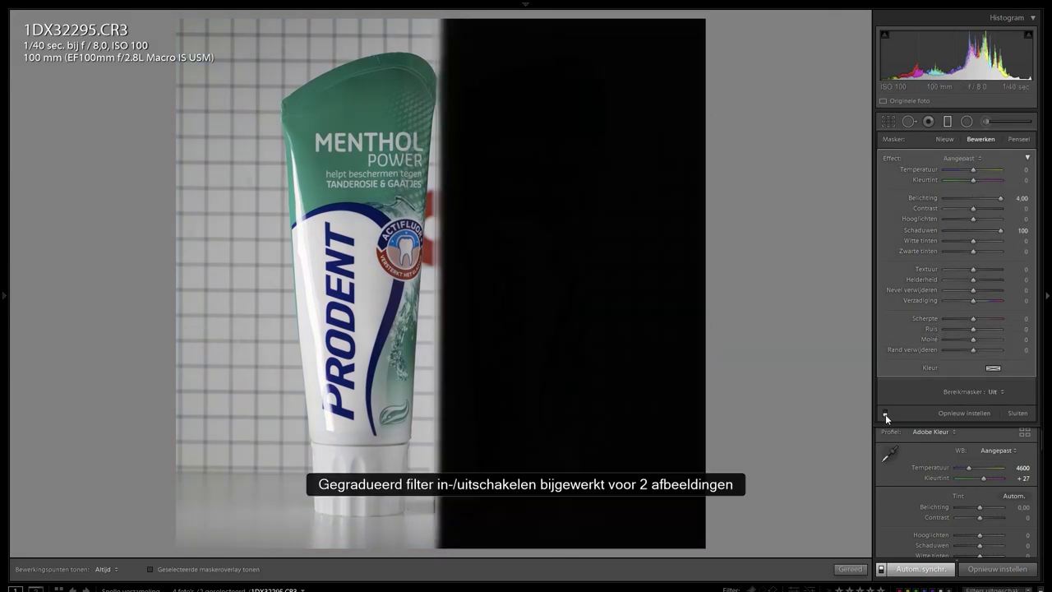
click(885, 414)
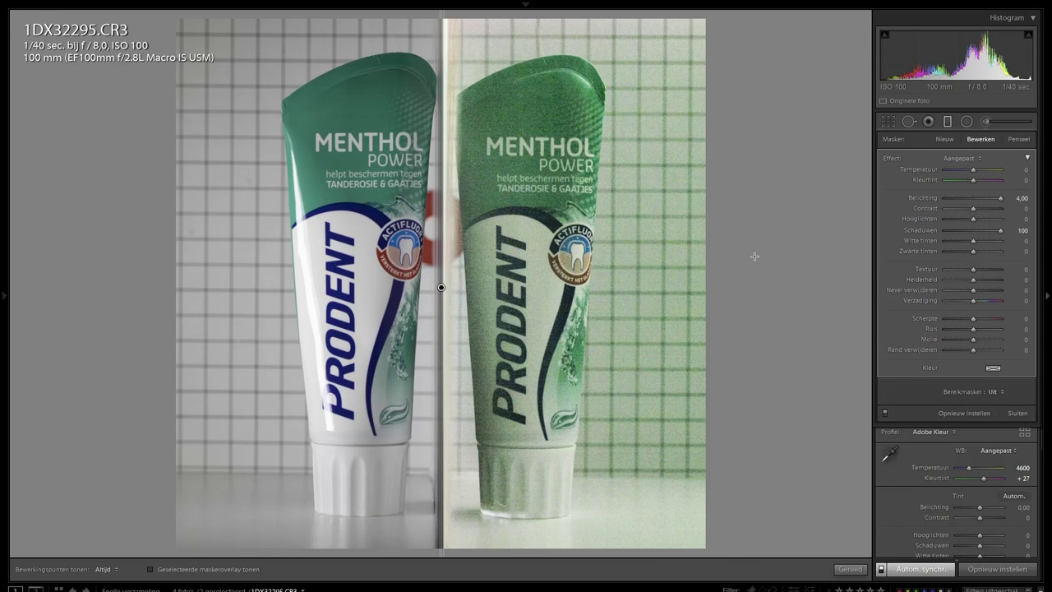
click(886, 414)
click(886, 414)
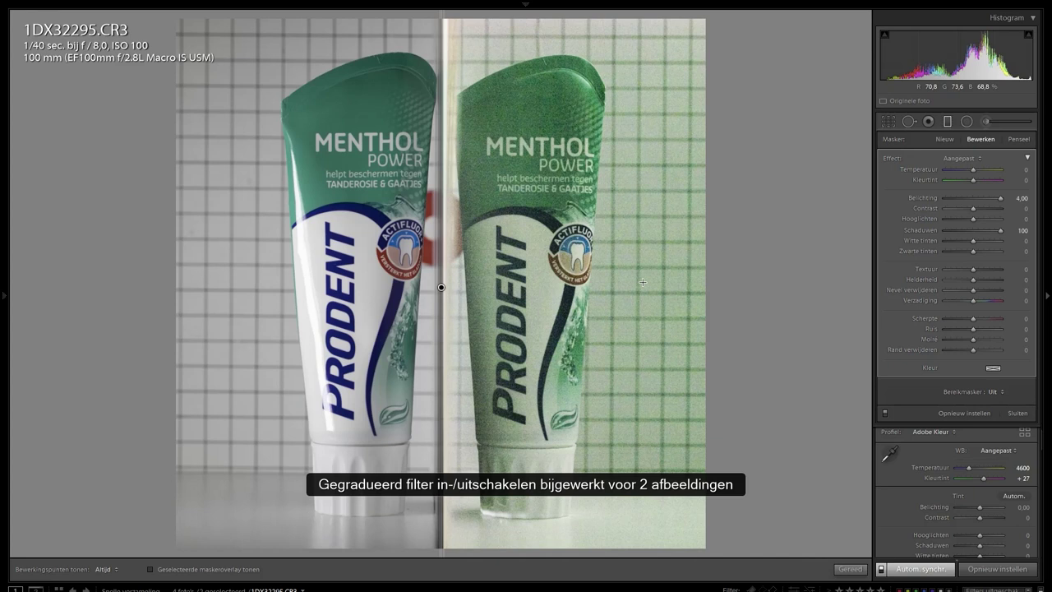
click(948, 122)
- Enlarge toothpaste photo 1DX32295.CR3 to 1:1 and examine the noise in the brightened tube's upper lettering, green area and tooth emblem
click(533, 255)
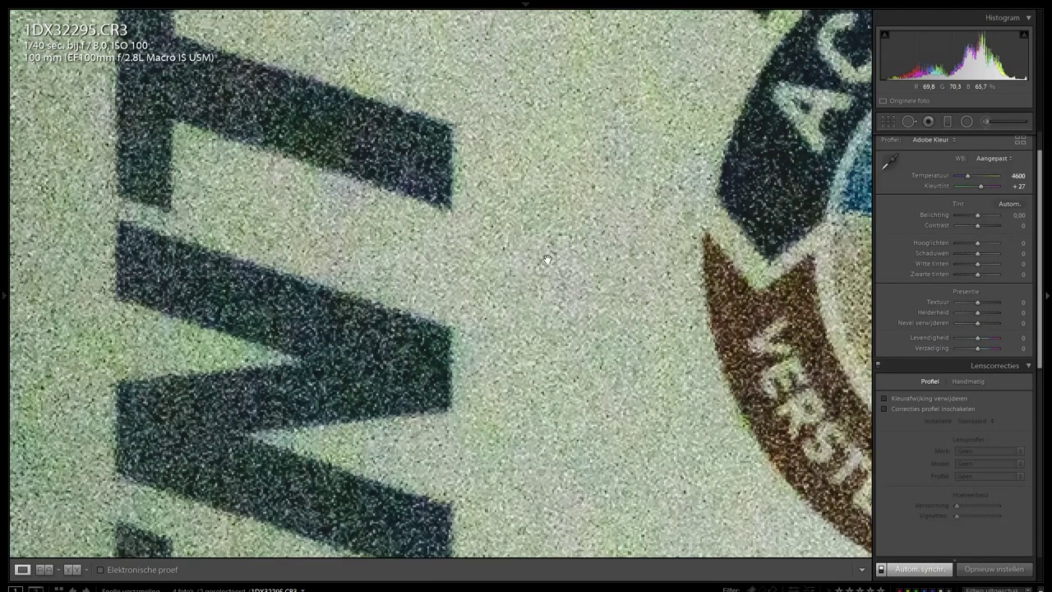
mouse_move(13, 240)
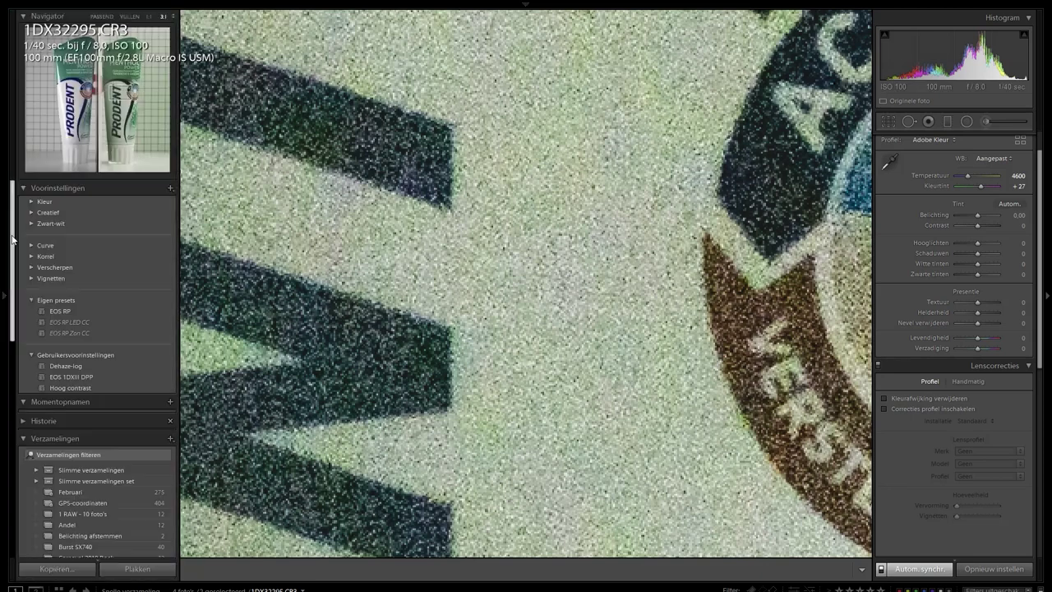
click(149, 16)
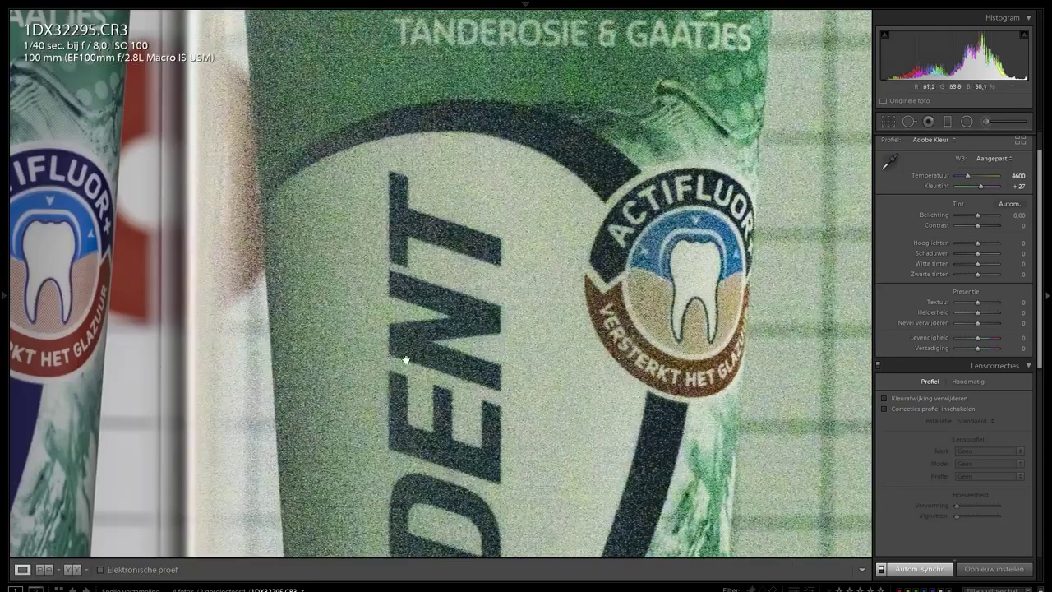
drag(463, 238, 482, 359)
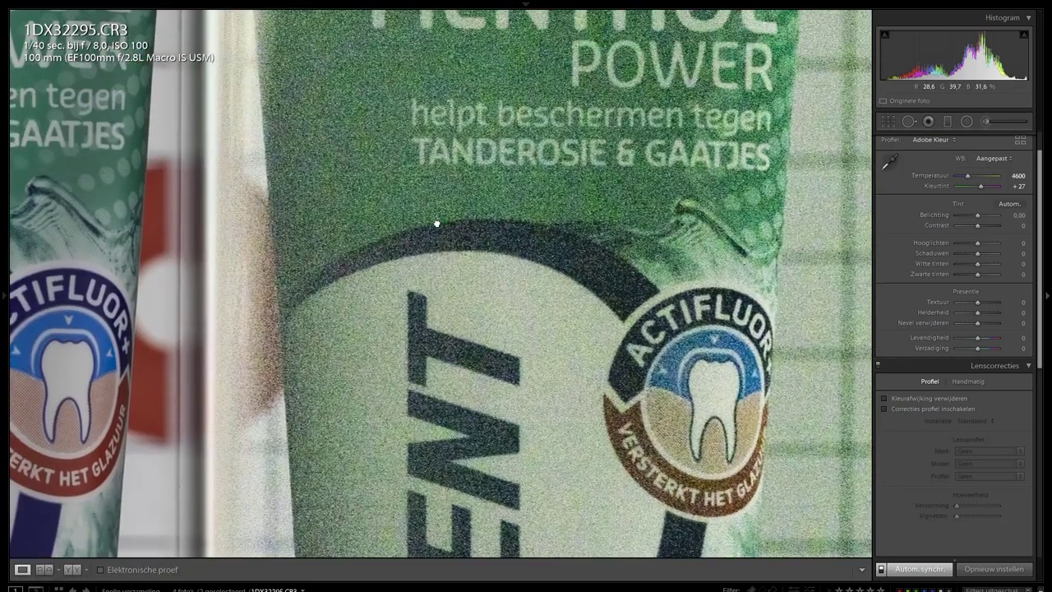
drag(436, 224, 470, 321)
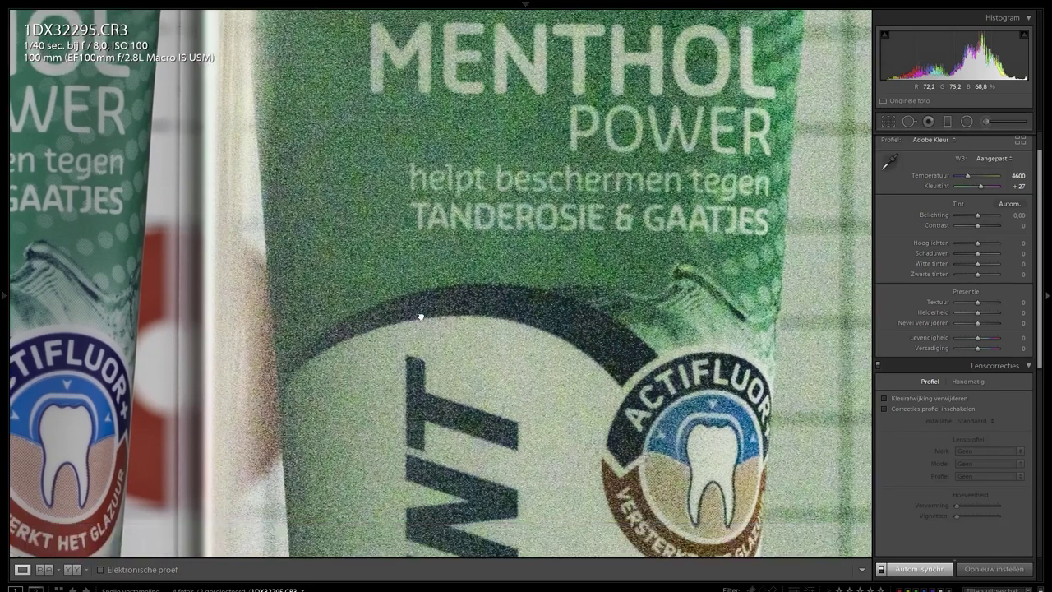
- Examine the noise from the brightened tube's brand lettering down to the cap and the tiled background, finishing with the whole photo in view
scroll(420, 316, down, 10)
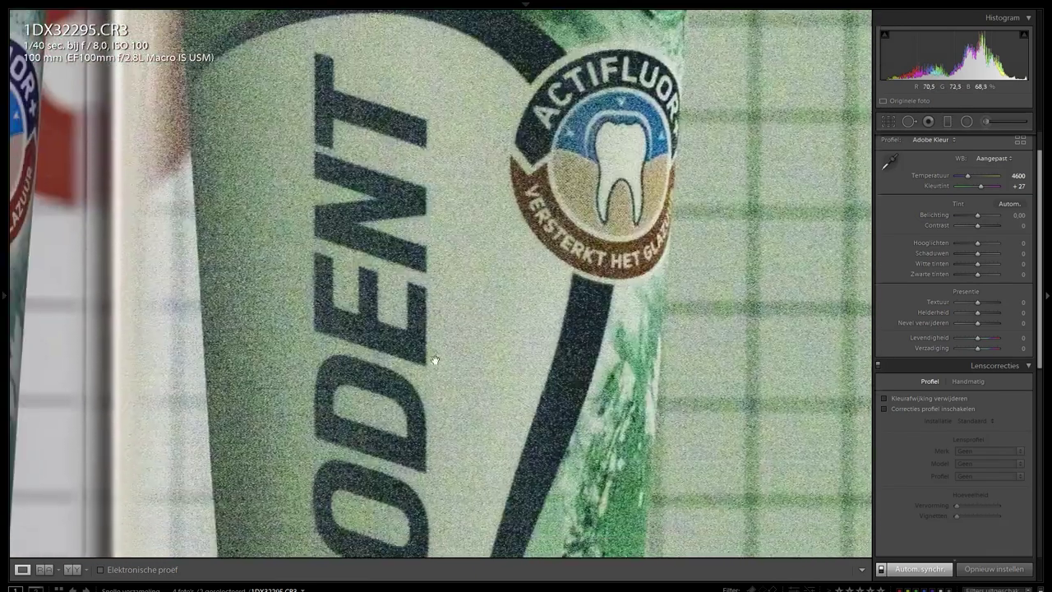
scroll(349, 409, down, 5)
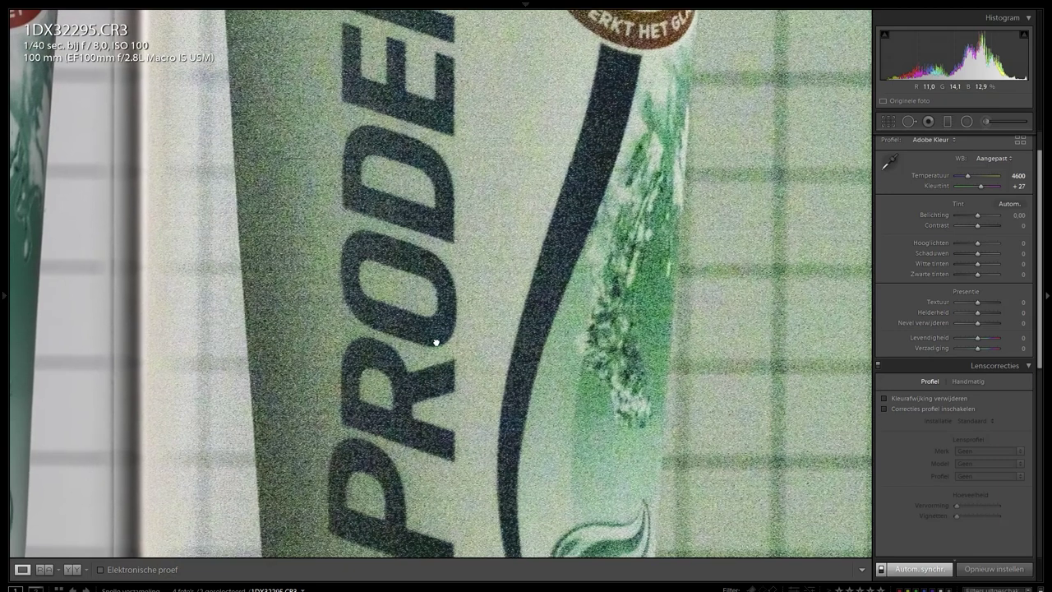
drag(436, 341, 437, 233)
drag(312, 293, 409, 318)
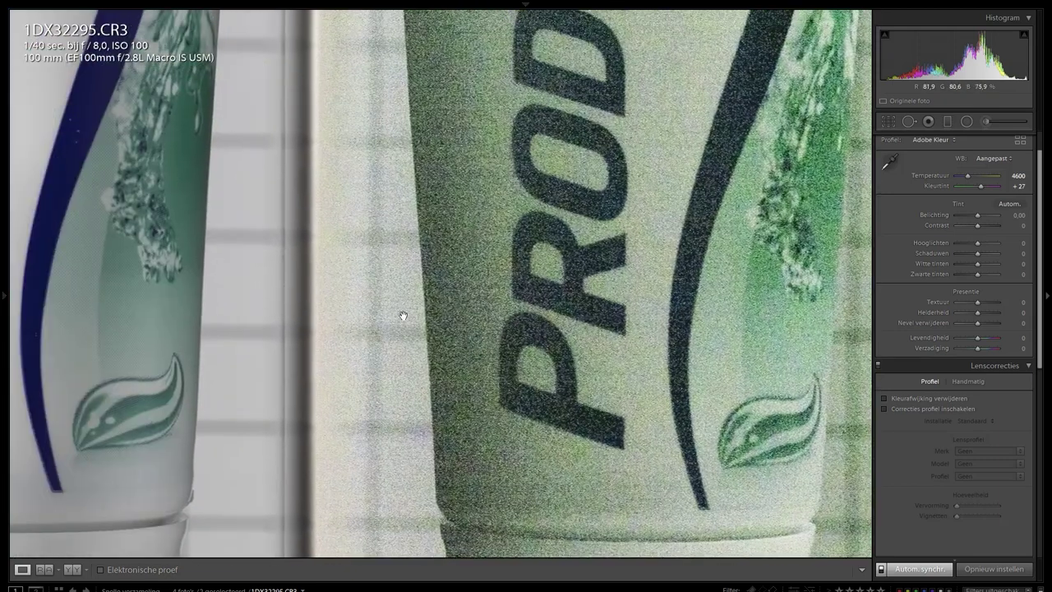
drag(630, 343, 352, 341)
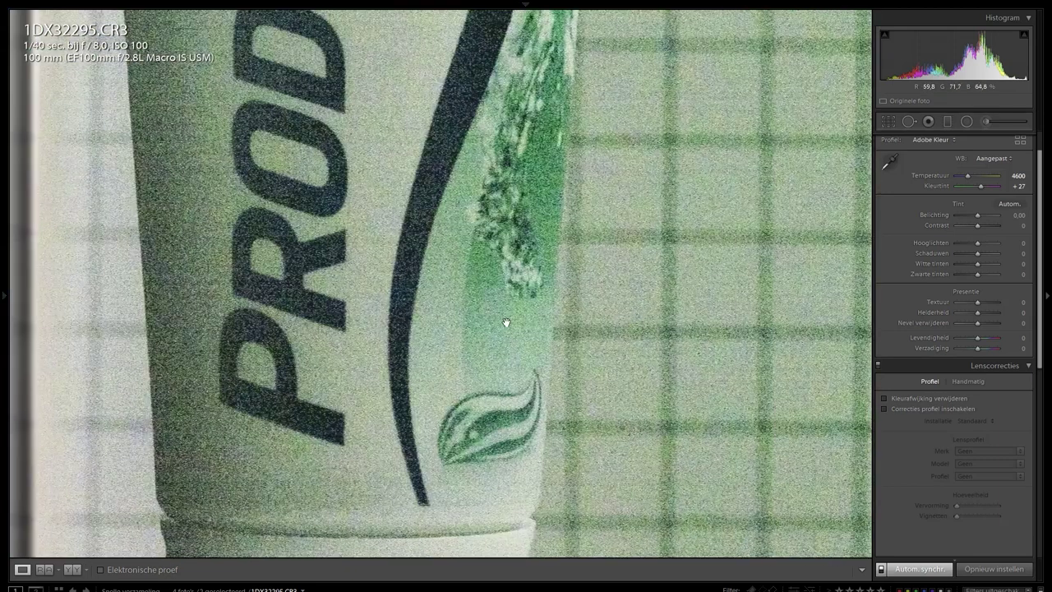
click(507, 322)
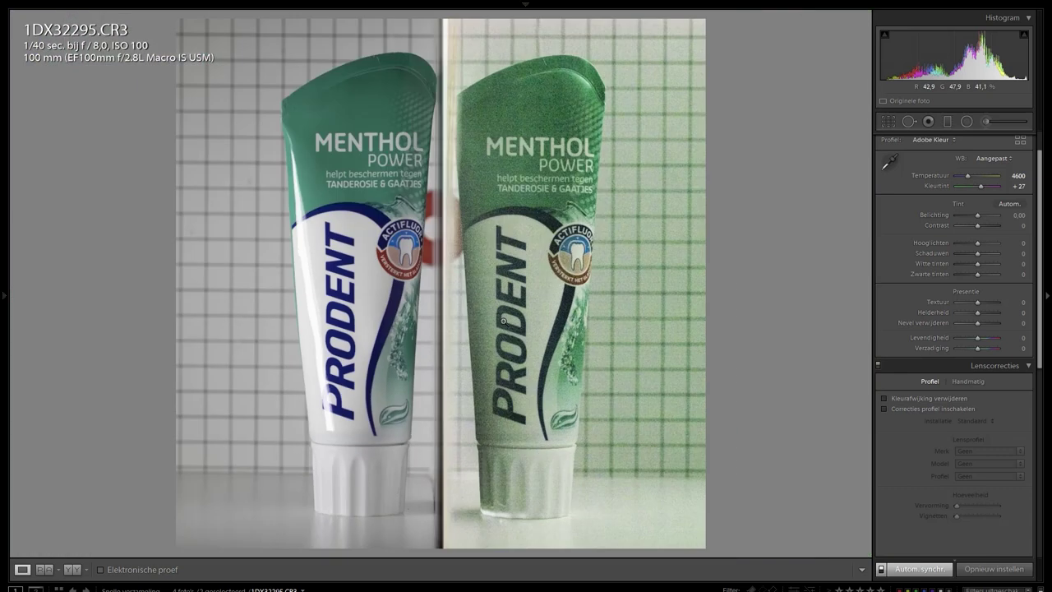